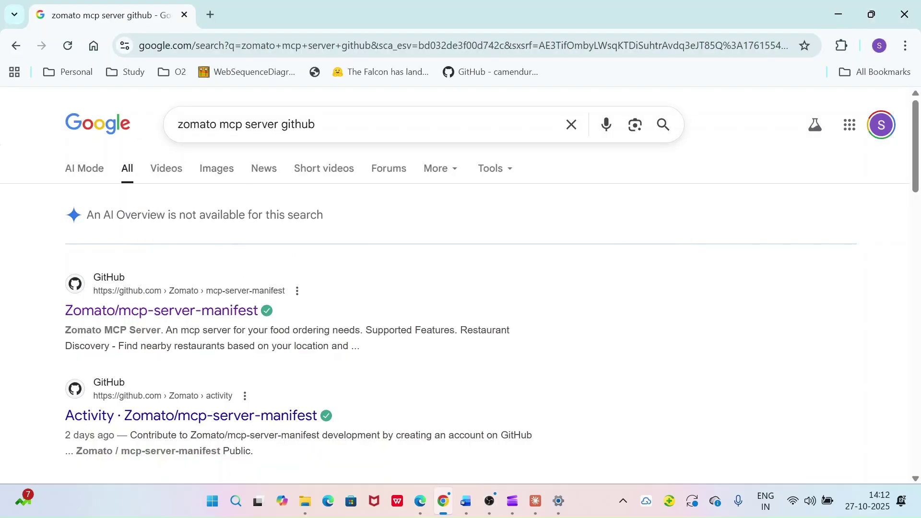
# Open the Zomato/mcp-server-manifest repository and copy the Claude Desktop JSON configuration from its README
pyautogui.click(213, 317)
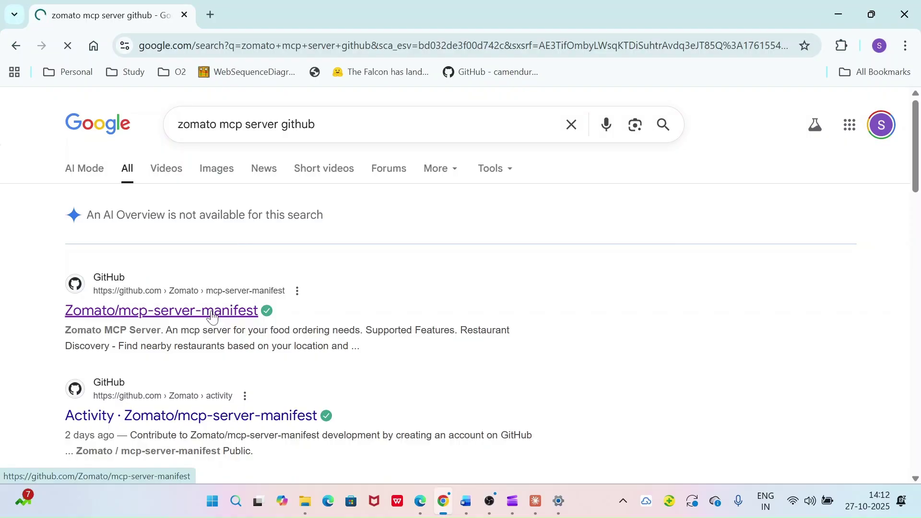
pyautogui.scroll(-5, 214, 316)
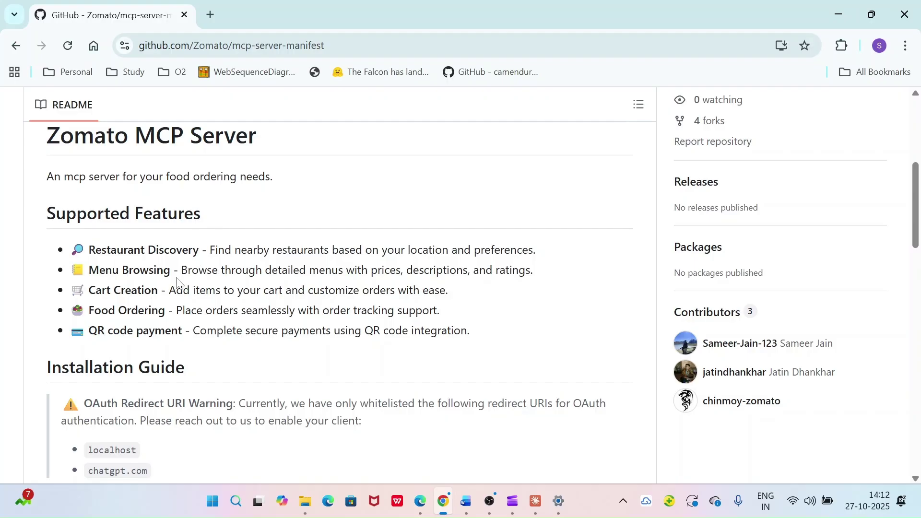
pyautogui.scroll(-10, 323, 359)
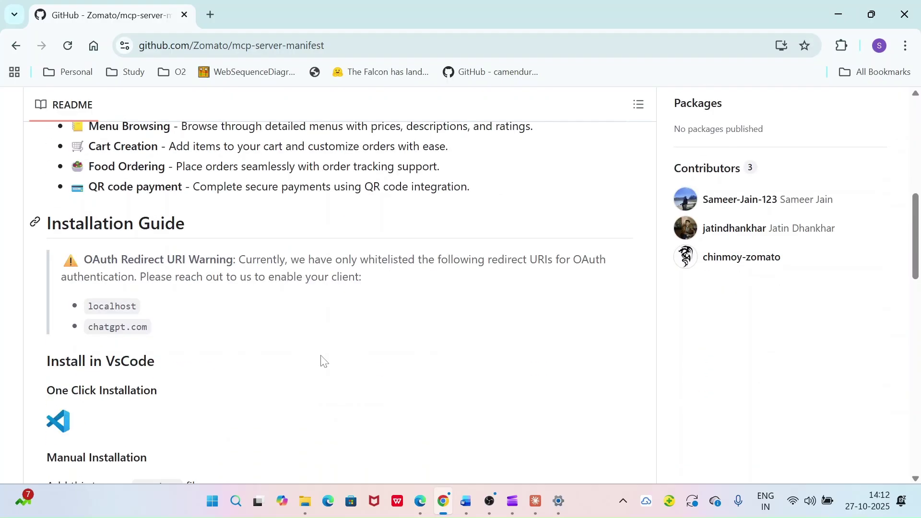
pyautogui.scroll(-1, 323, 359)
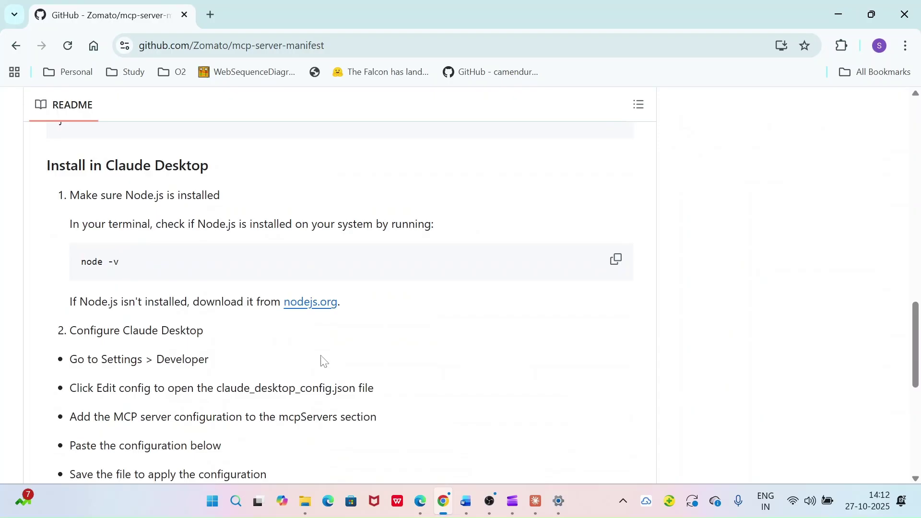
pyautogui.scroll(-3, 324, 361)
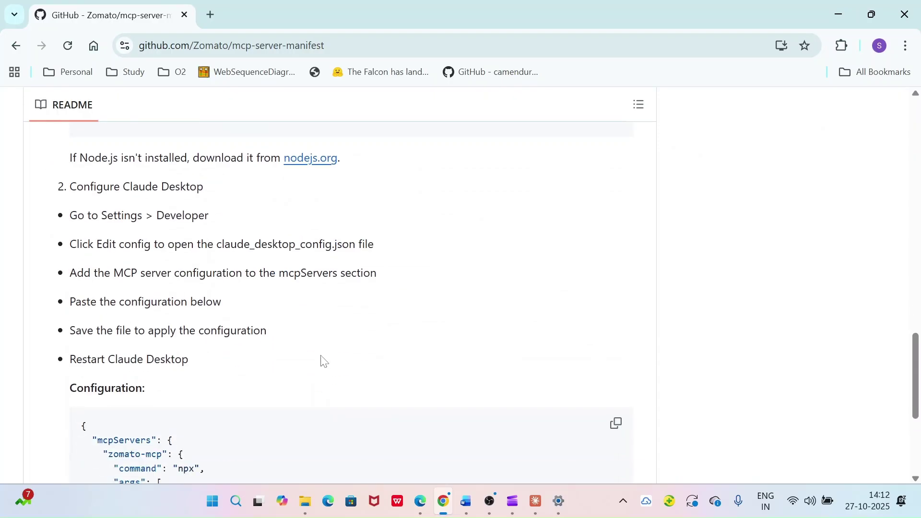
pyautogui.scroll(-2, 324, 362)
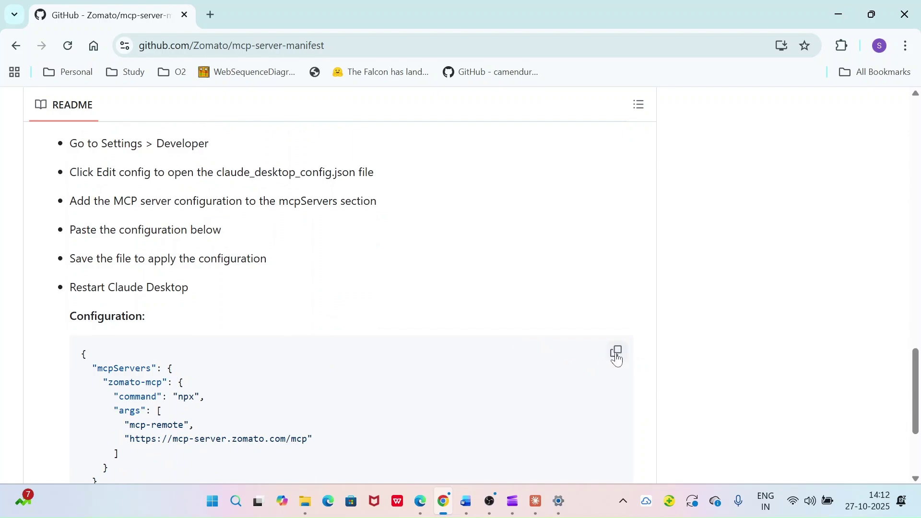
pyautogui.scroll(2, 553, 351)
pyautogui.scroll(-4, 554, 352)
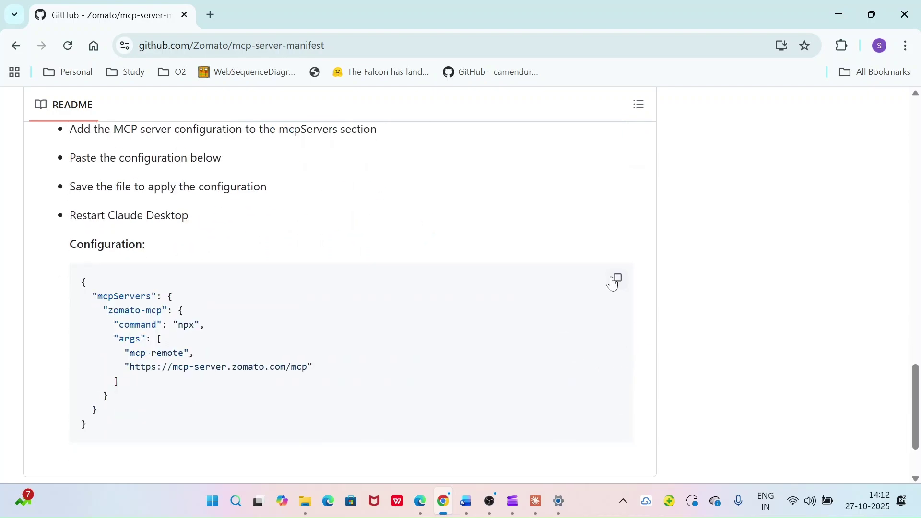
pyautogui.click(616, 284)
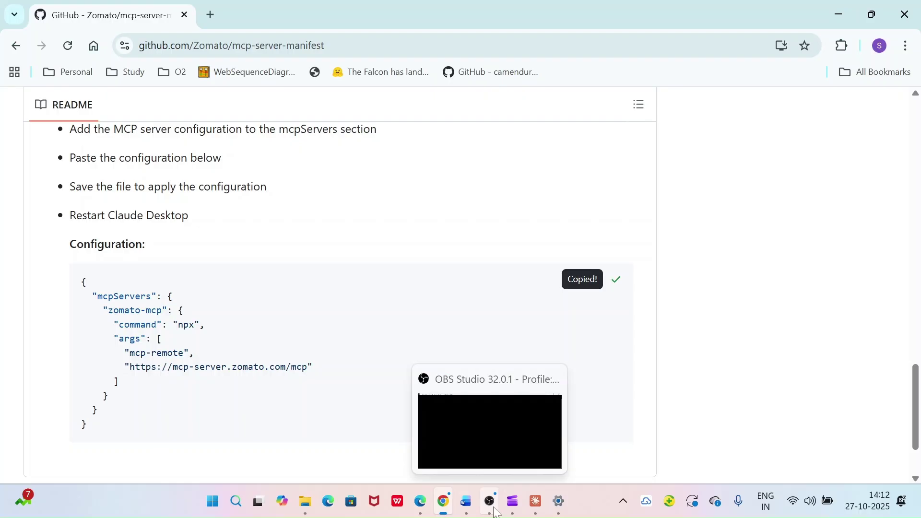
# Switch to Claude Desktop and open the location of its config file from the Developer settings
pyautogui.click(489, 501)
pyautogui.click(839, 13)
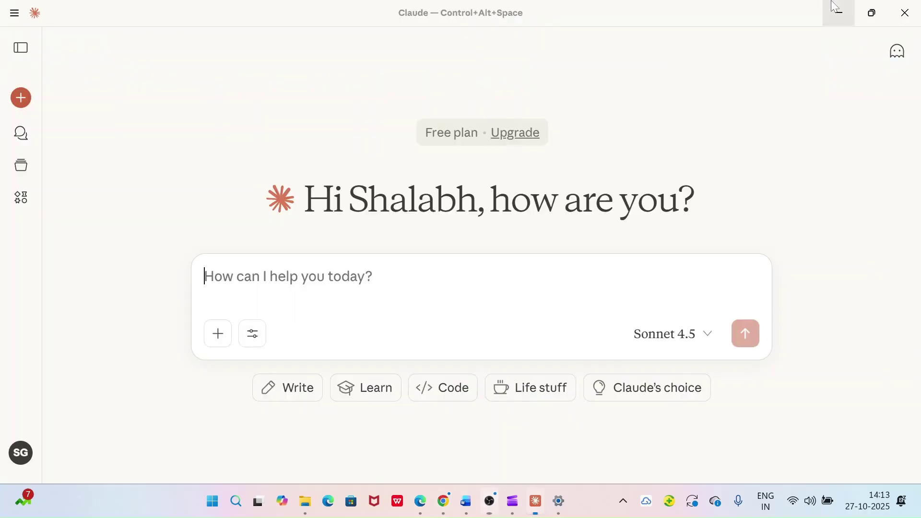
pyautogui.click(21, 453)
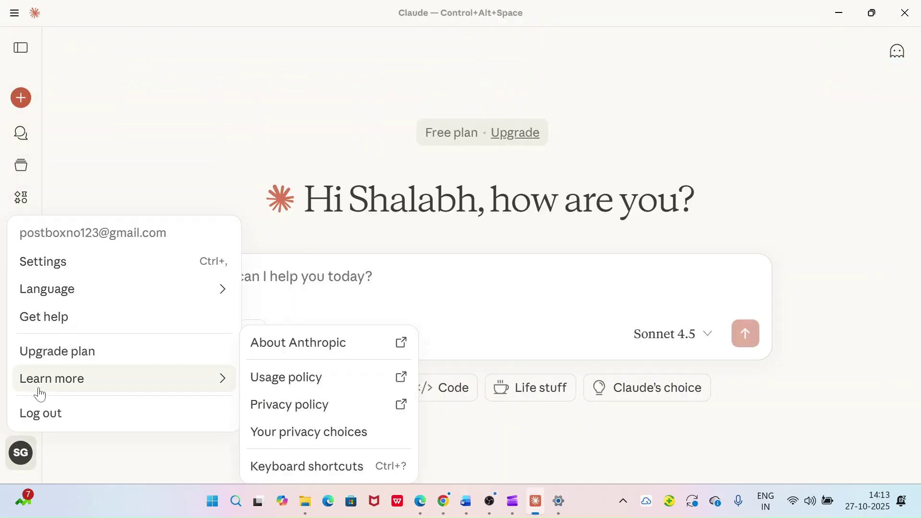
pyautogui.click(52, 269)
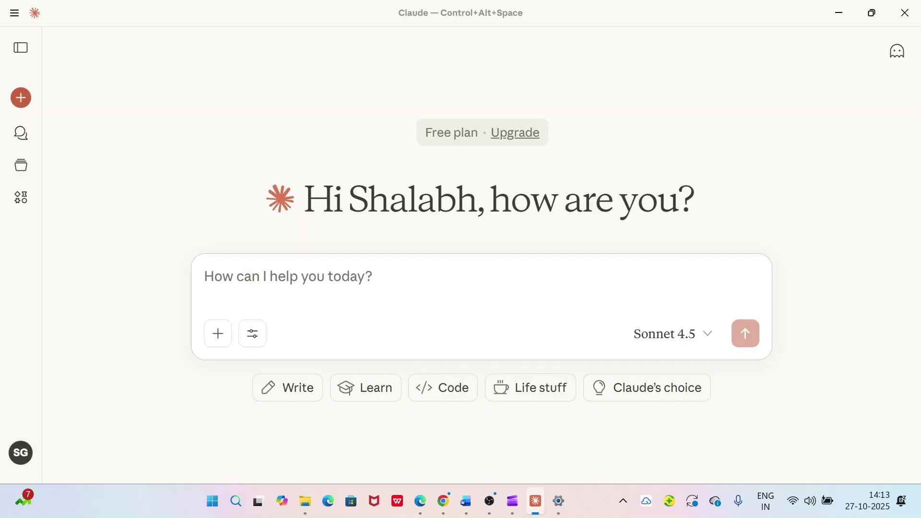
pyautogui.scroll(-10, 234, 311)
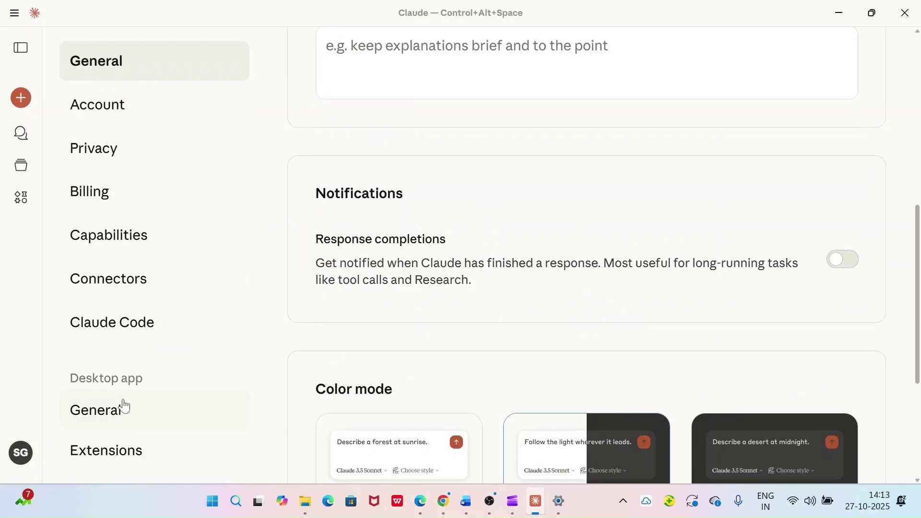
pyautogui.click(105, 463)
pyautogui.scroll(-3, 417, 345)
pyautogui.click(520, 345)
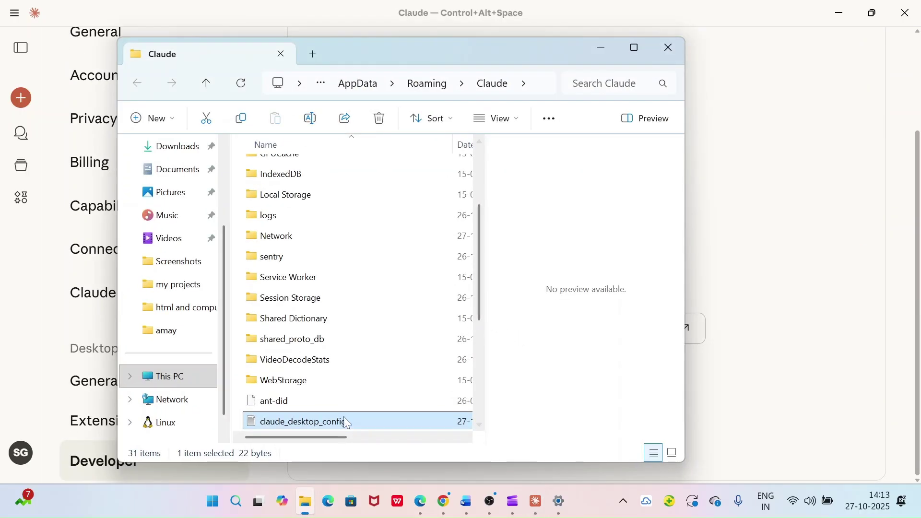
# Replace the contents of claude_desktop_config with the copied zomato-mcp server configuration, save the file and put the editor and folder windows away
pyautogui.doubleClick(316, 422)
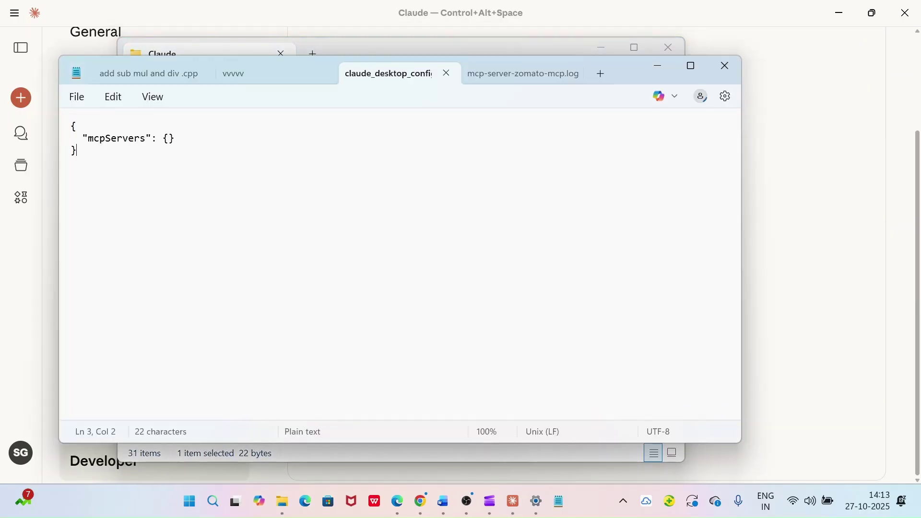
pyautogui.hotkey('ctrl', 'a')
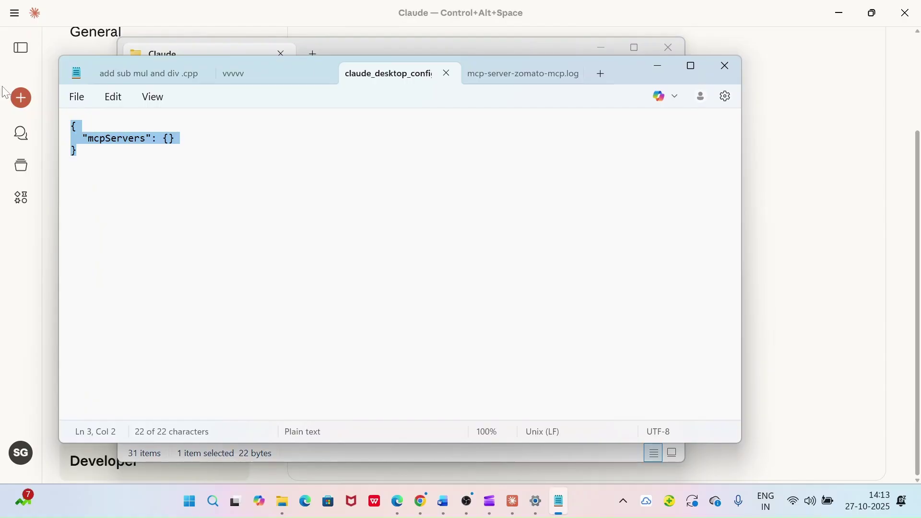
pyautogui.hotkey('ctrl', 'v')
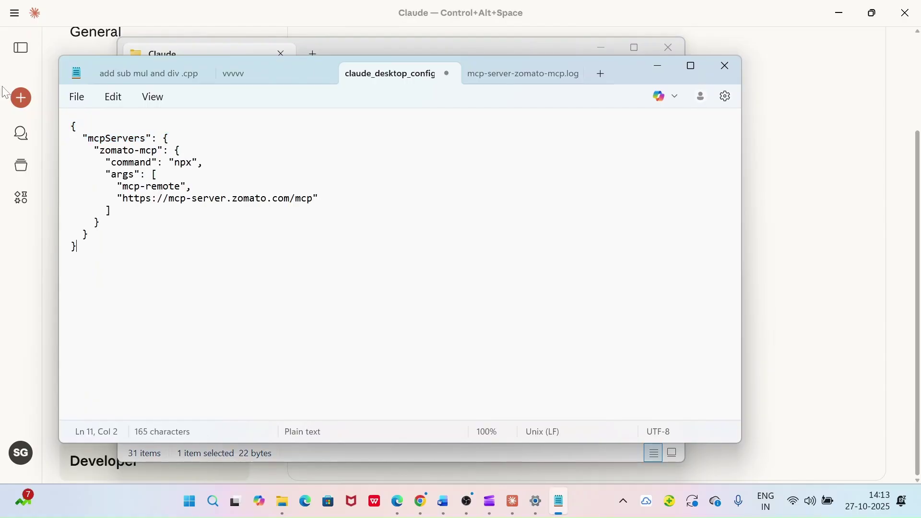
pyautogui.click(78, 98)
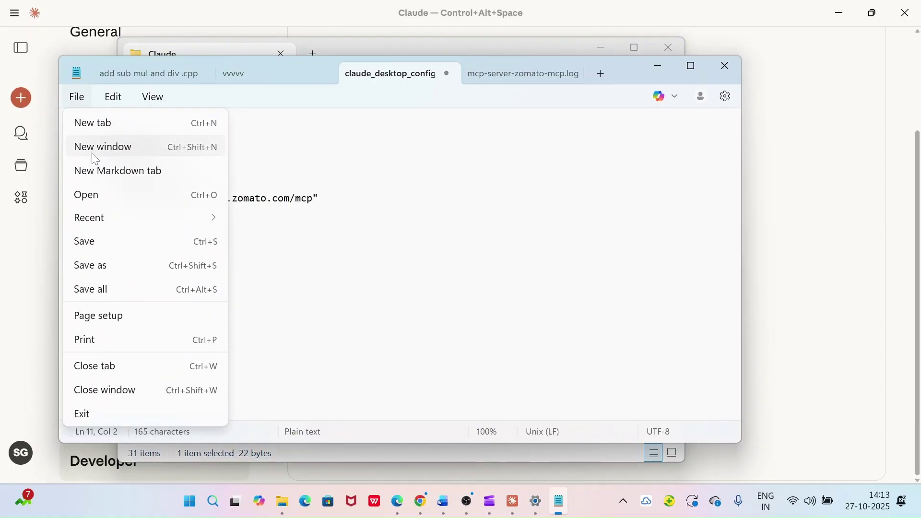
pyautogui.click(99, 241)
pyautogui.click(728, 68)
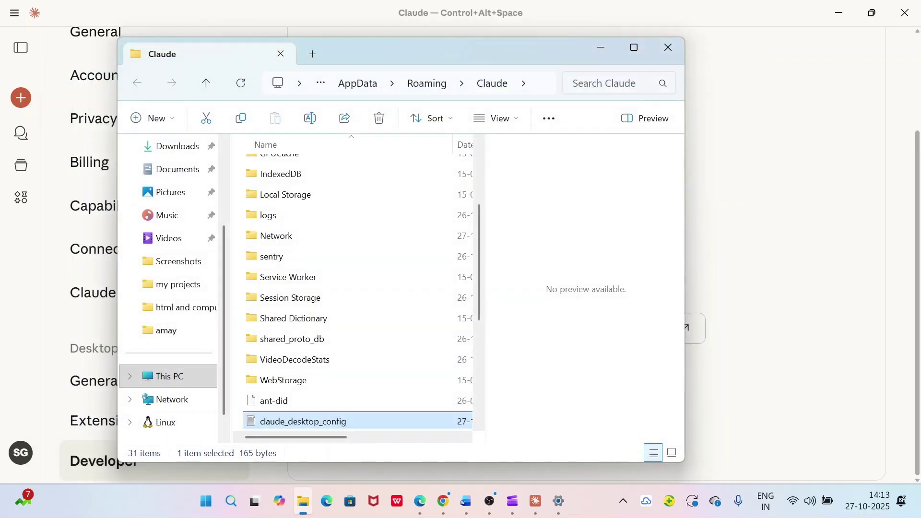
pyautogui.click(602, 47)
# Exit Claude Desktop completely and launch it again to load the new configuration
pyautogui.click(14, 13)
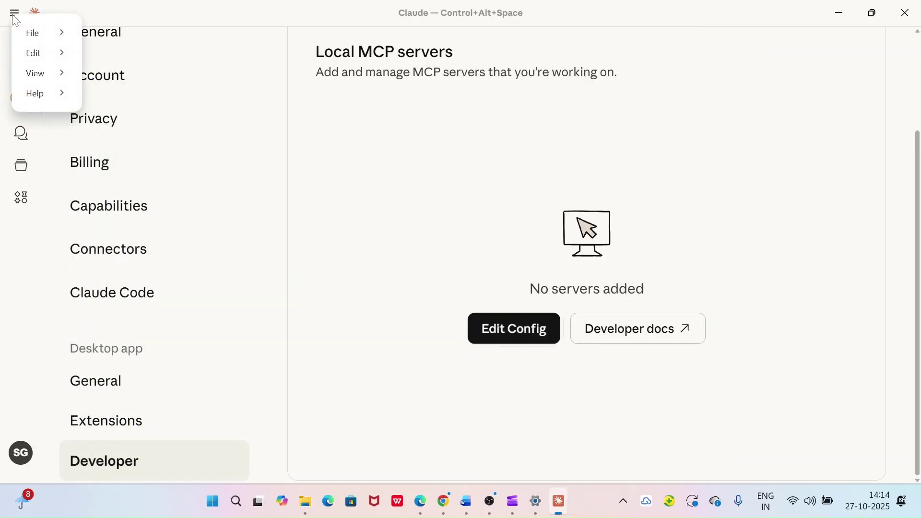
pyautogui.click(32, 33)
pyautogui.click(116, 88)
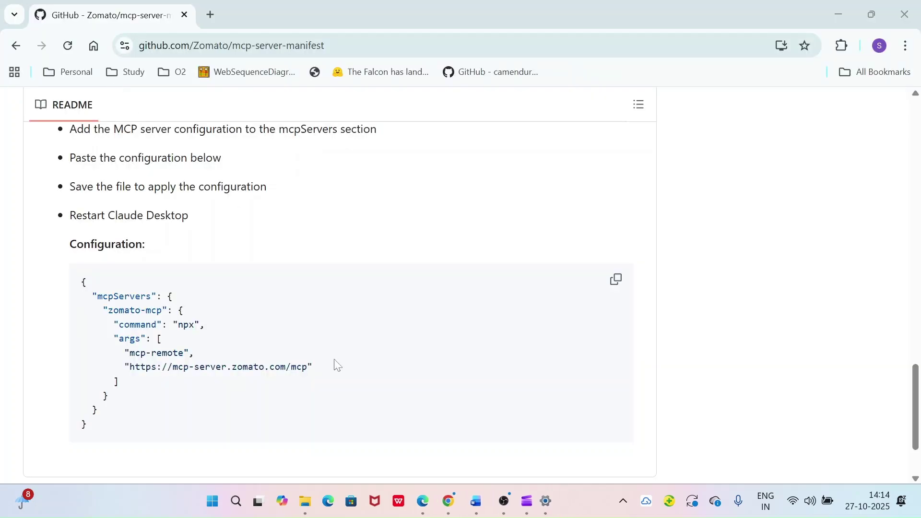
pyautogui.click(260, 501)
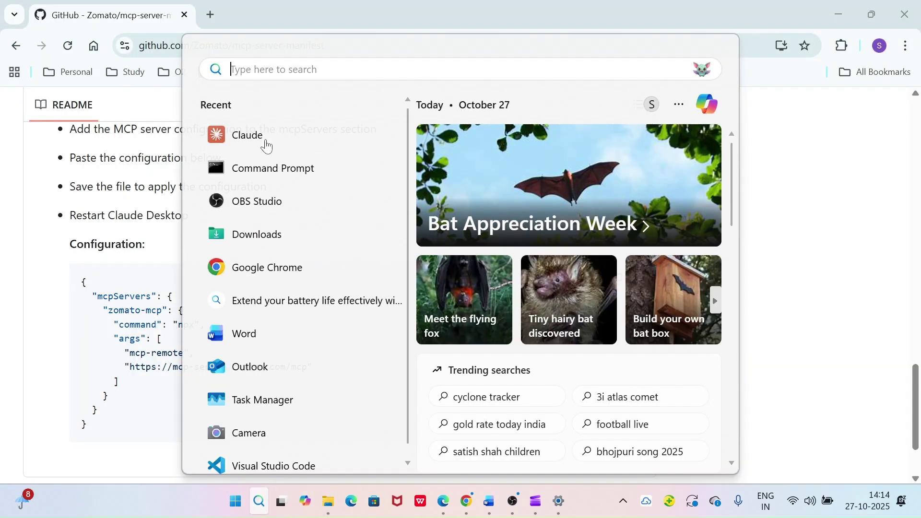
pyautogui.click(257, 142)
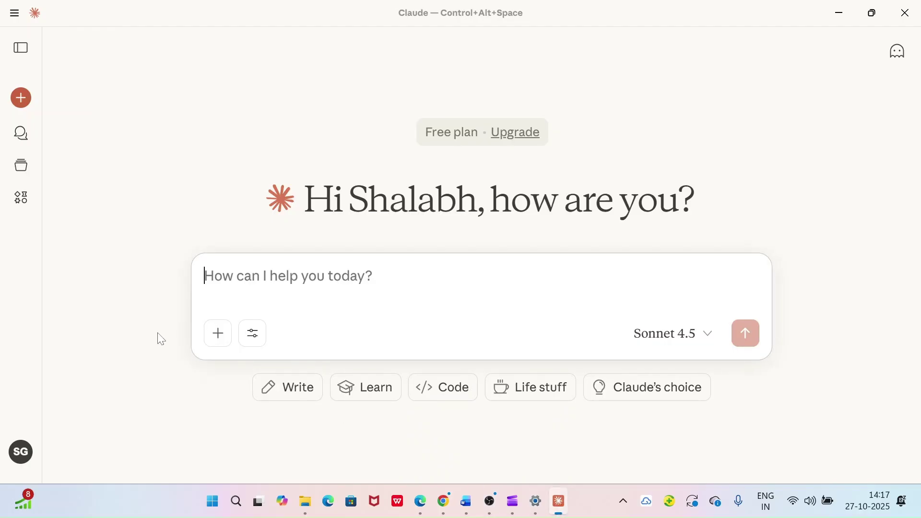
# Check the status of the zomato-mcp local server in Claude's Developer settings
pyautogui.click(21, 451)
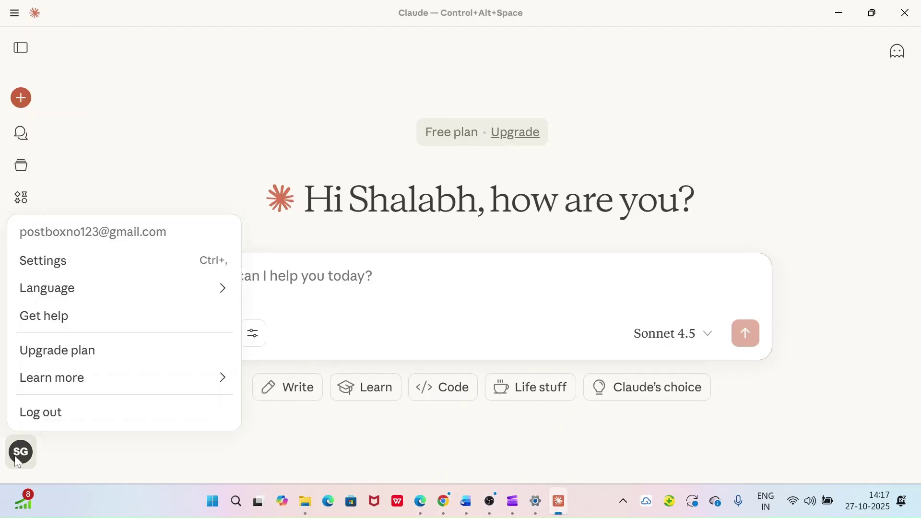
pyautogui.click(67, 272)
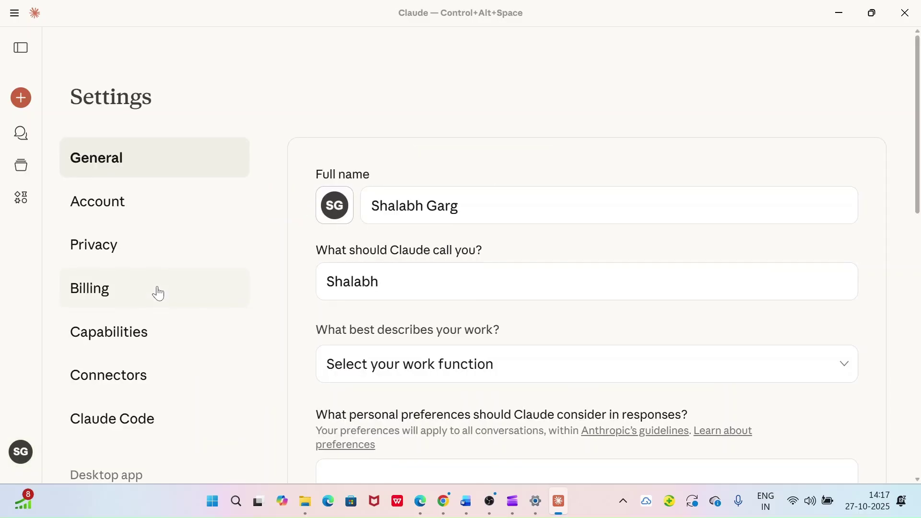
pyautogui.scroll(-5, 158, 336)
pyautogui.scroll(-3, 143, 384)
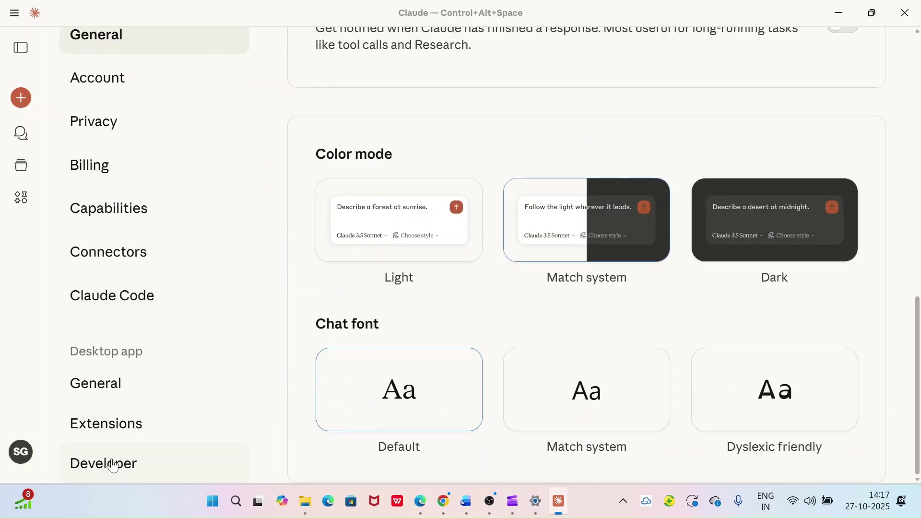
pyautogui.click(117, 465)
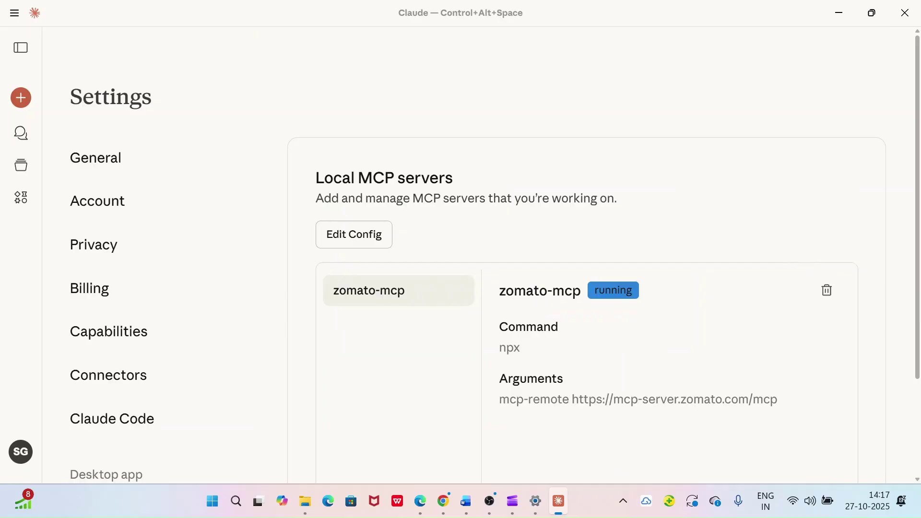
# Start a new chat and send the prompt "suggest some nice veg italion res near me , budget Rs 2000 for 2 ppl"
pyautogui.click(21, 100)
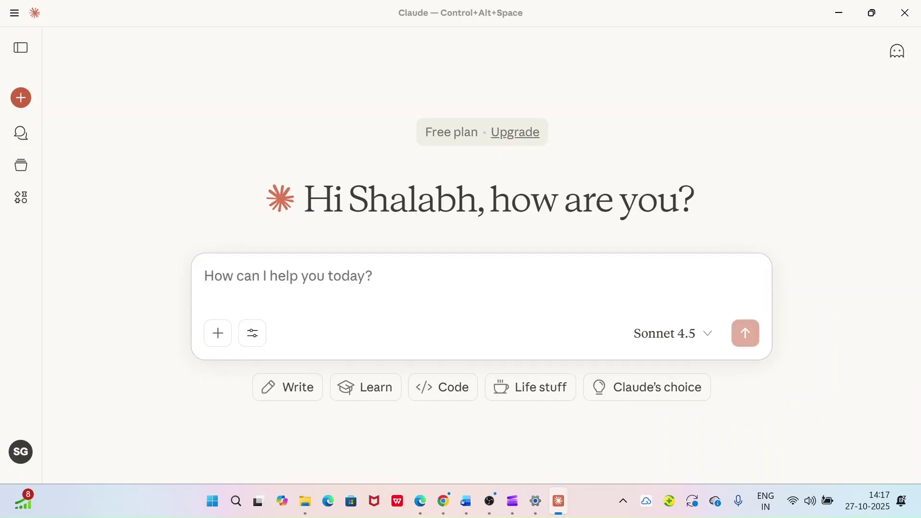
pyautogui.write('suggest s')
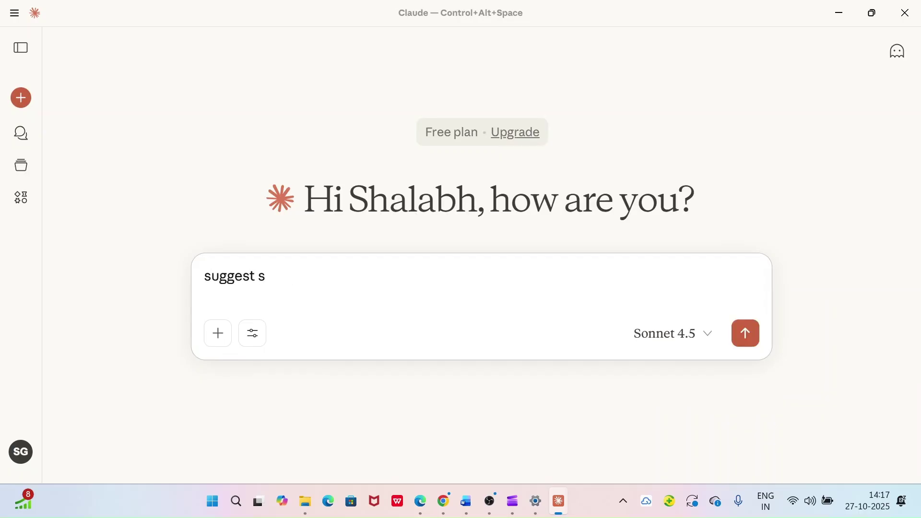
pyautogui.write('om')
pyautogui.press('BackSpace')
pyautogui.write('ome ice')
pyautogui.press('BackSpace')
pyautogui.press('BackSpace')
pyautogui.press('BackSpace')
pyautogui.write('nice veg italiation')
pyautogui.press('BackSpace')
pyautogui.press('BackSpace')
pyautogui.press('BackSpace')
pyautogui.press('BackSpace')
pyautogui.press('BackSpace')
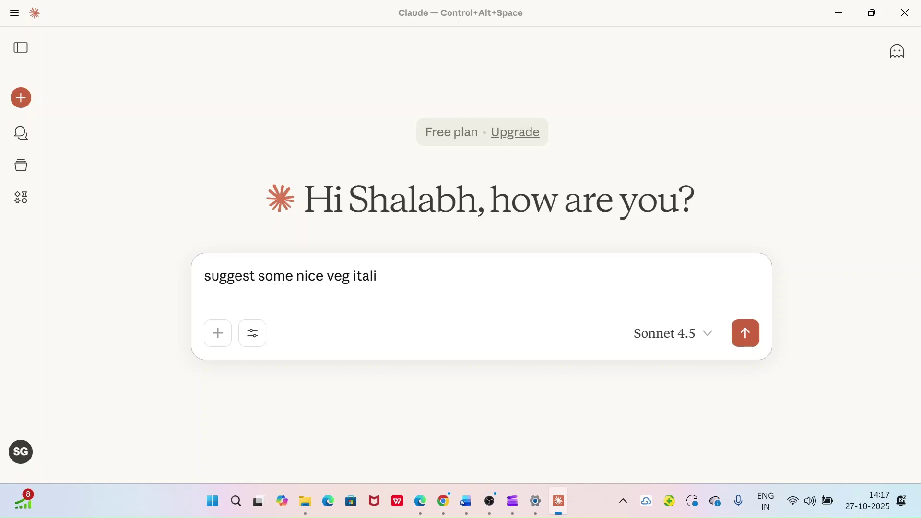
pyautogui.write('on res near me , budget Rs 2000 for 2 ppl')
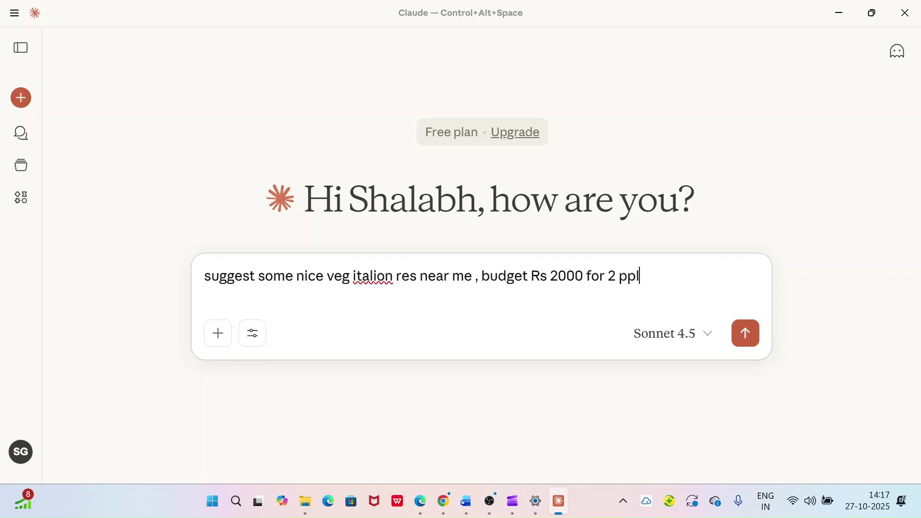
pyautogui.press('Return')
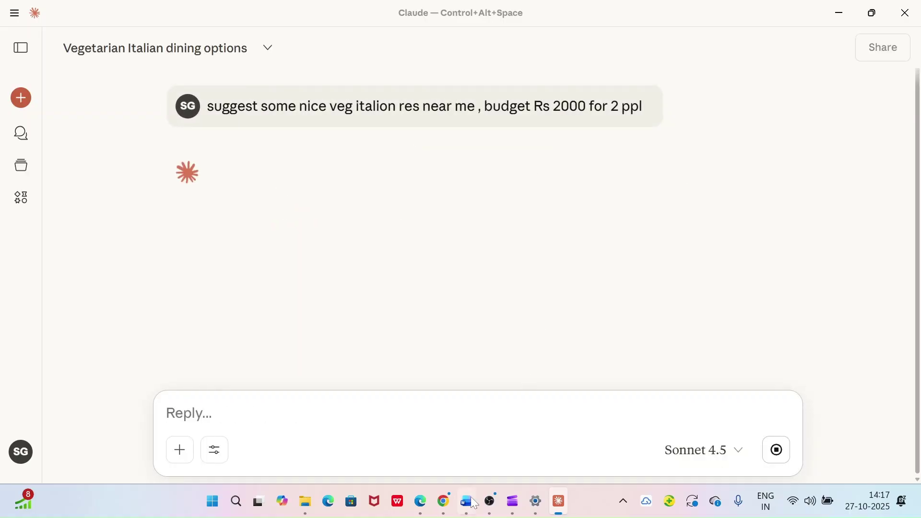
# Read through Claude's reply to the restaurant request in the chat
pyautogui.click(489, 503)
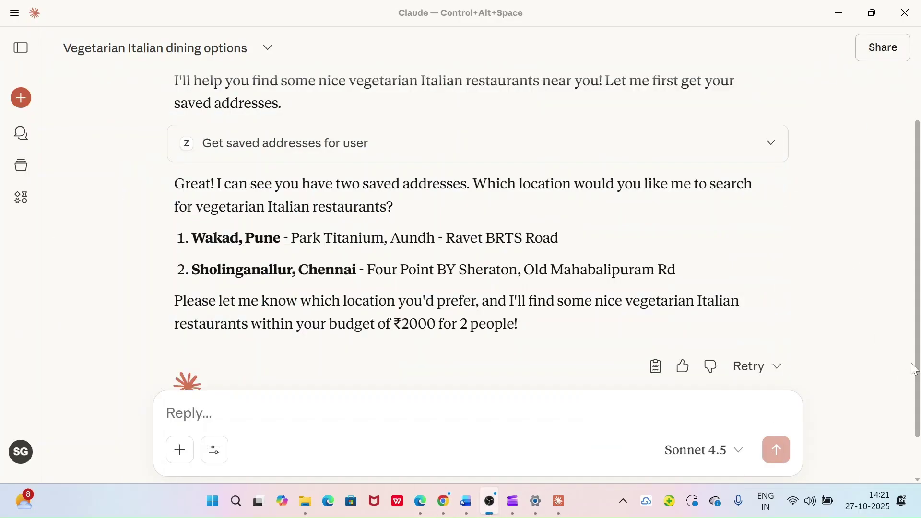
pyautogui.click(565, 507)
pyautogui.scroll(2, 587, 385)
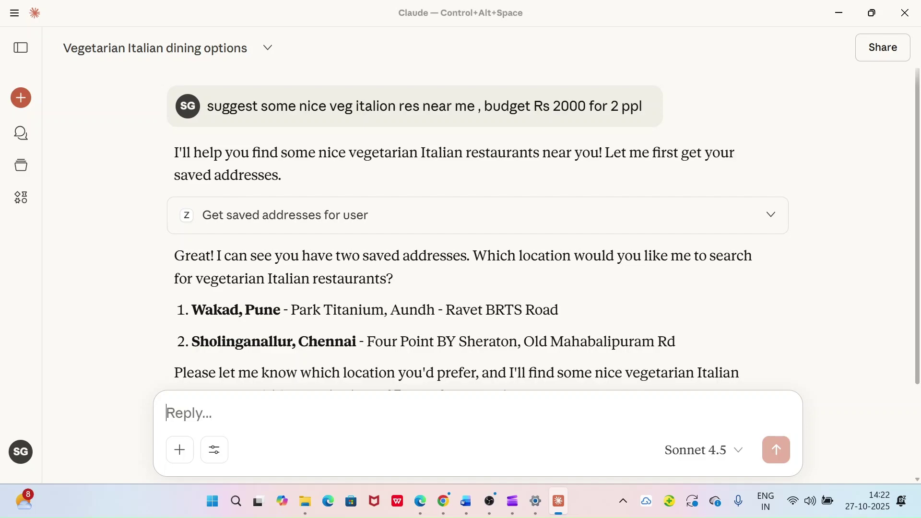
pyautogui.scroll(-2, 543, 245)
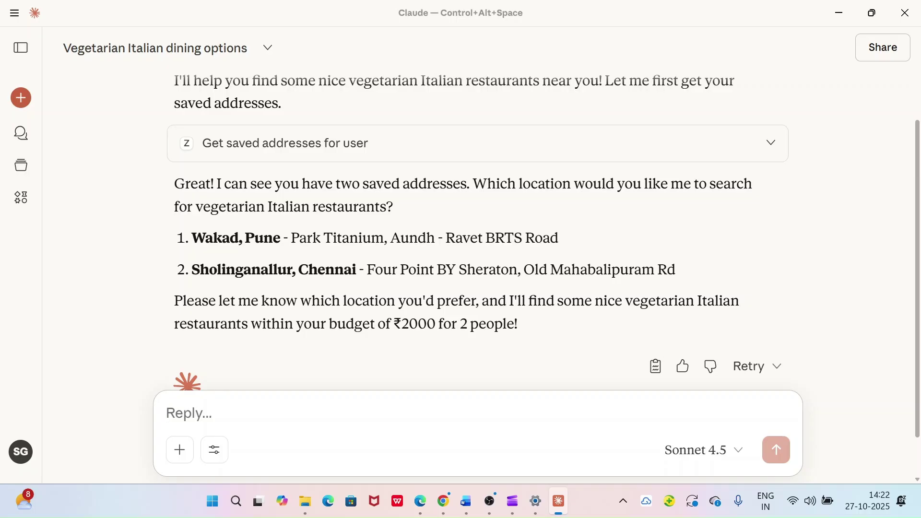
pyautogui.click(490, 501)
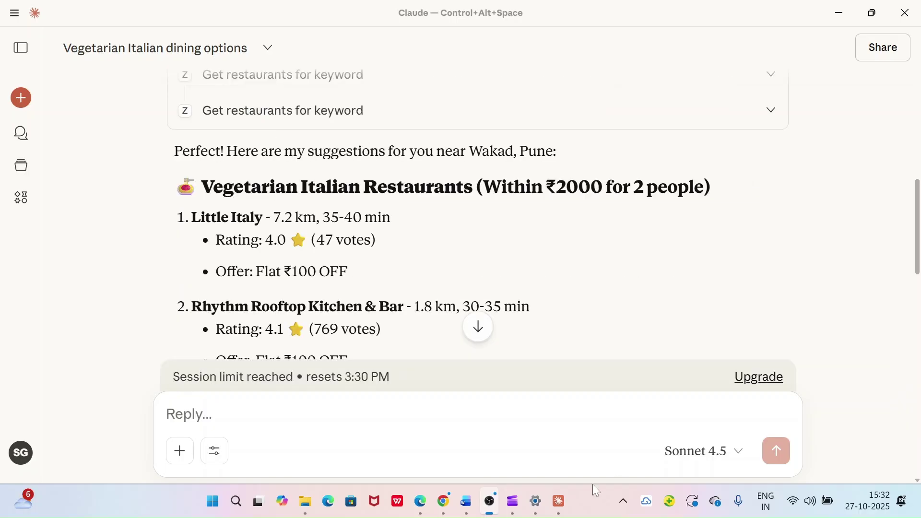
# Review the suggested restaurants and dessert places in Claude's reply and send the prompt "show me the menu of Baskin Robbins"
pyautogui.scroll(1, 394, 259)
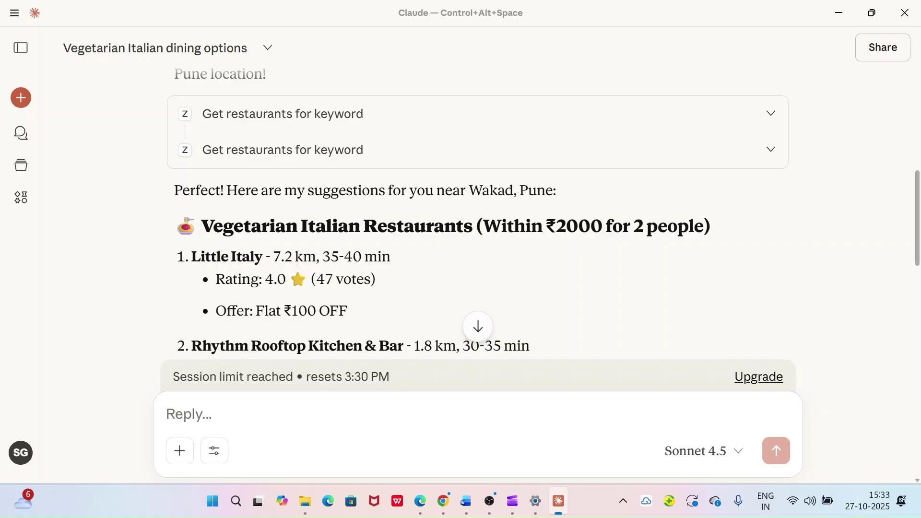
pyautogui.scroll(-10, 353, 270)
pyautogui.scroll(-4, 354, 272)
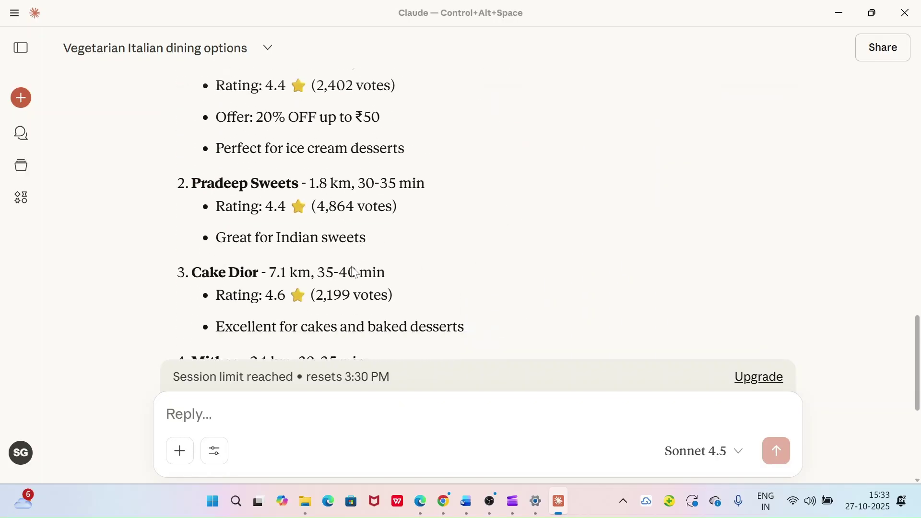
pyautogui.scroll(-6, 354, 272)
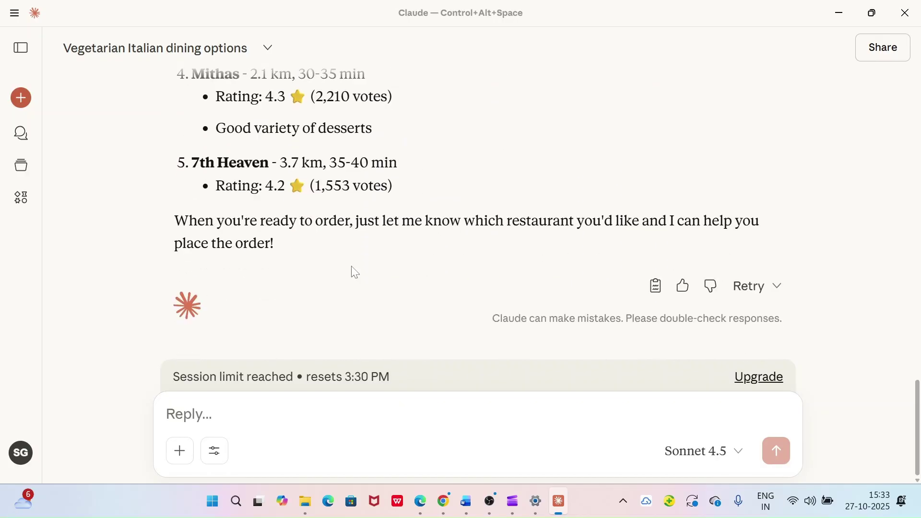
pyautogui.scroll(8, 355, 273)
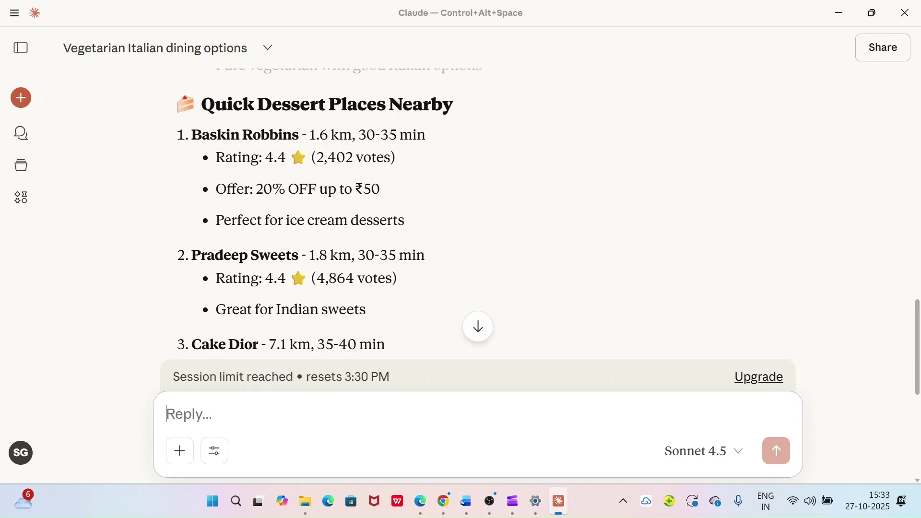
pyautogui.write('show')
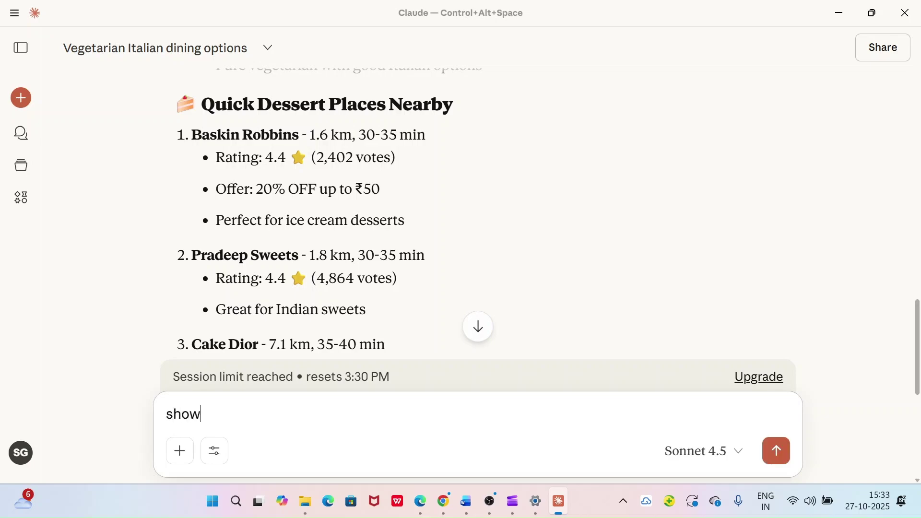
pyautogui.write(' me the menu of')
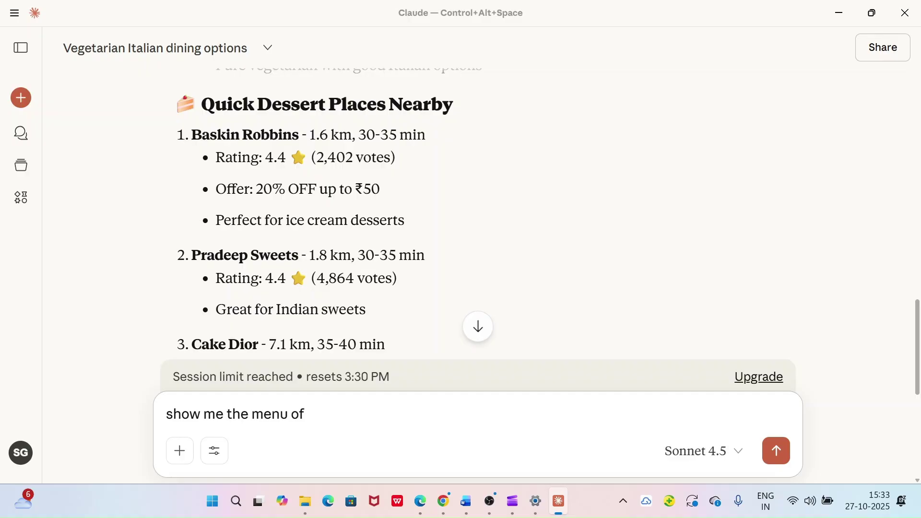
pyautogui.moveTo(192, 135); pyautogui.dragTo(301, 135)
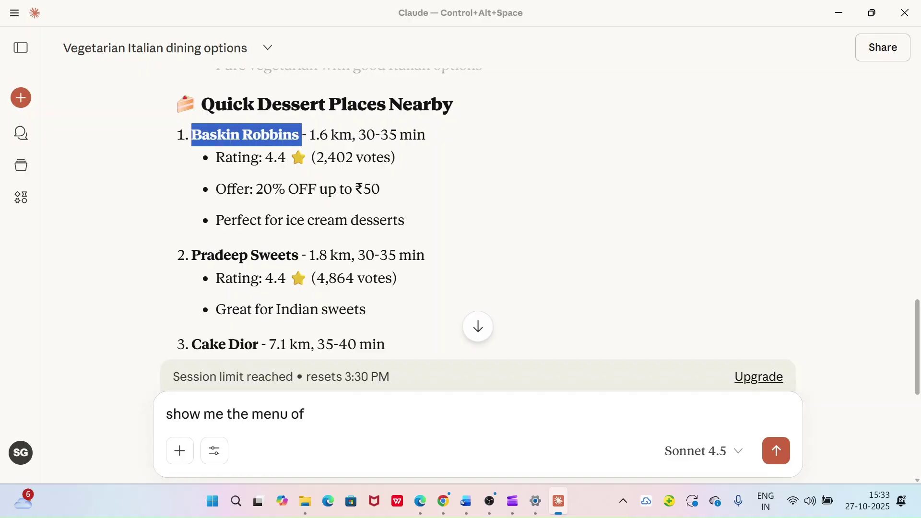
pyautogui.hotkey('ctrl', 'c')
pyautogui.hotkey('ctrl', 'v')
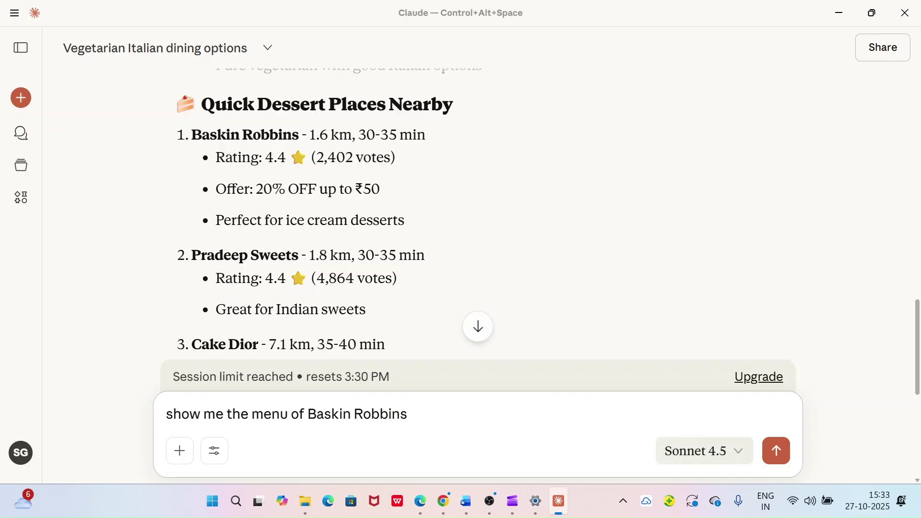
pyautogui.click(767, 449)
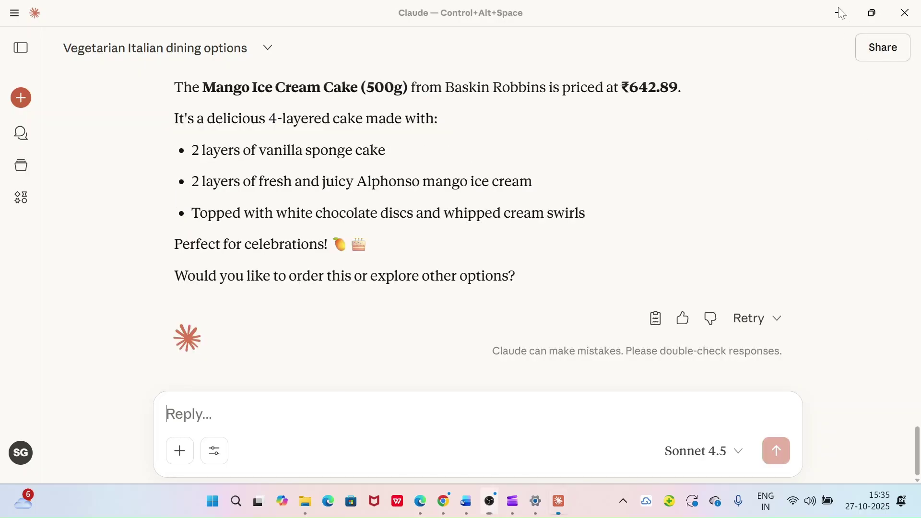
# Look through the Baskin Robbins menu in the chat and reply "Please order this" to the Mango Ice Cream Cake (500g) offer
pyautogui.click(829, 16)
pyautogui.scroll(5, 461, 216)
pyautogui.scroll(15, 461, 215)
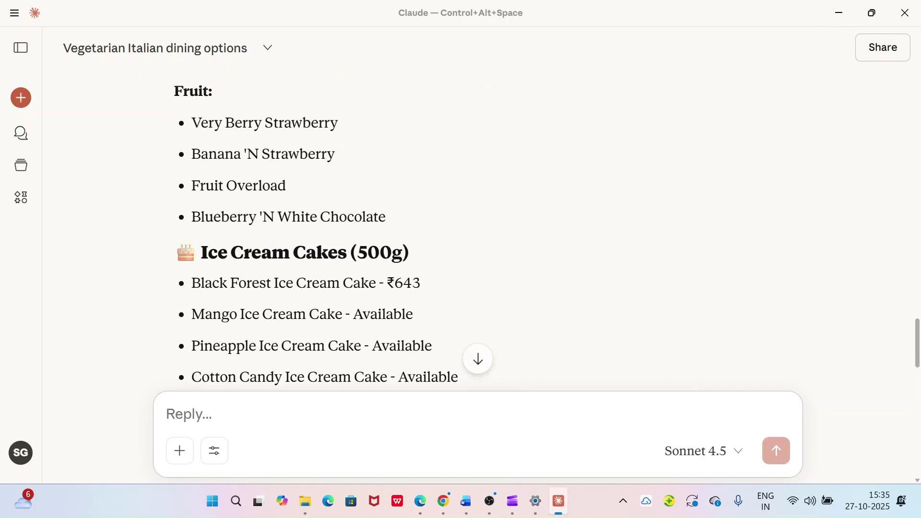
pyautogui.scroll(-3, 321, 213)
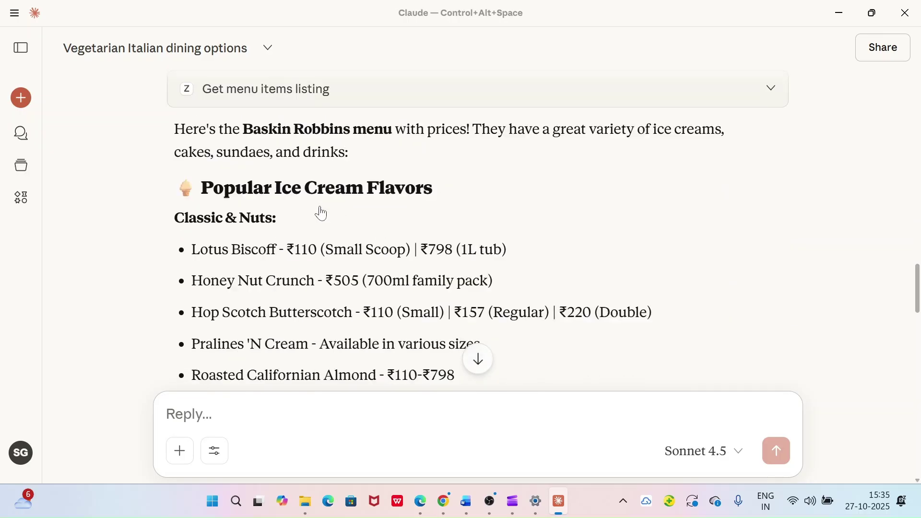
pyautogui.scroll(-15, 360, 191)
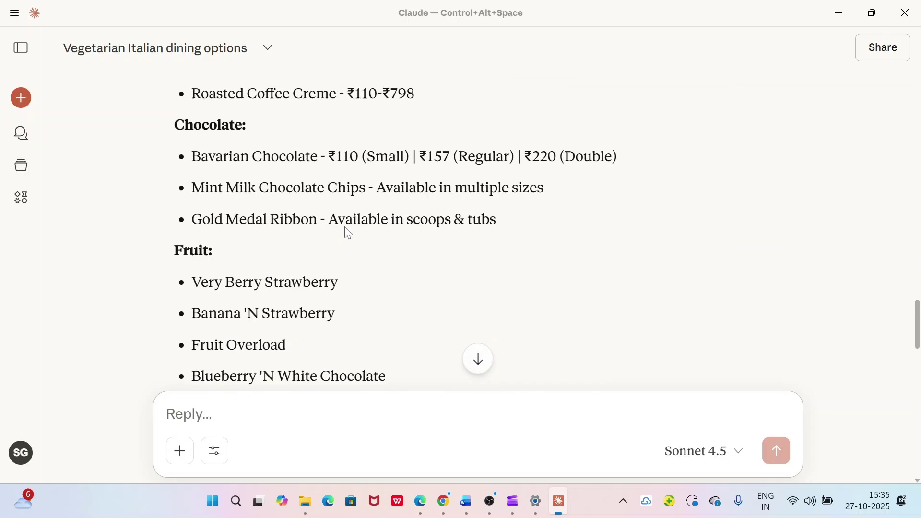
pyautogui.scroll(-10, 344, 230)
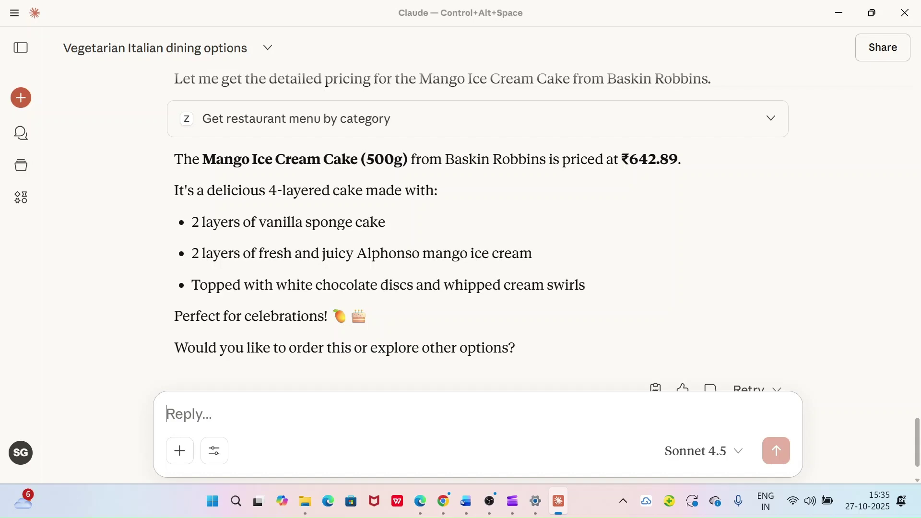
pyautogui.write('Please order ')
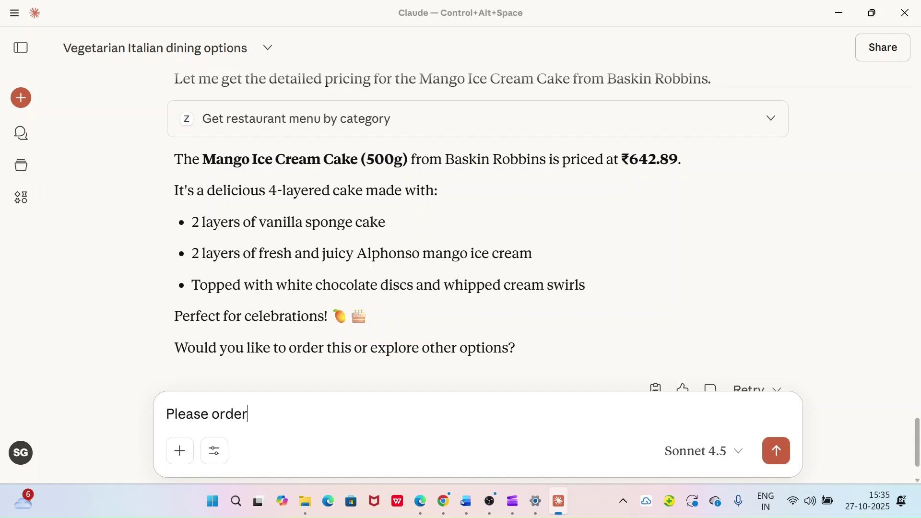
pyautogui.write('this')
pyautogui.press('Return')
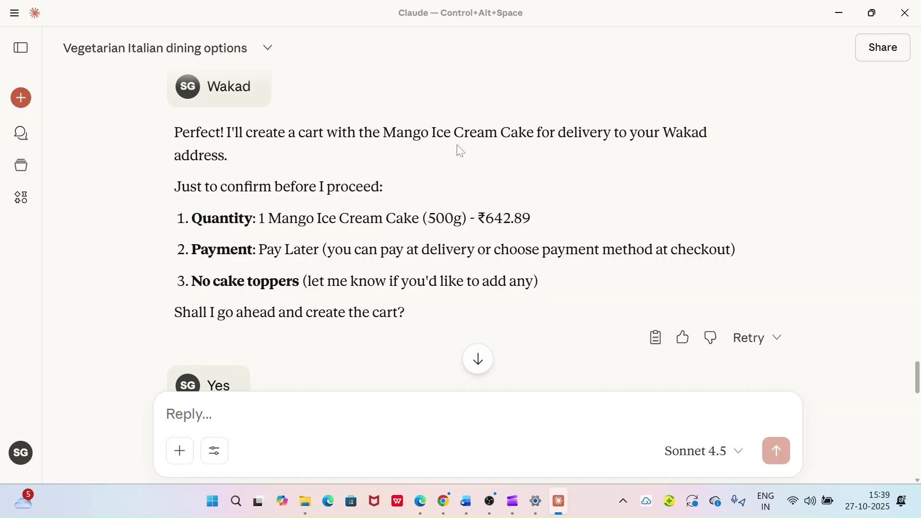
# Review the cart summary and the order details for the ice cream cake in the chat
pyautogui.scroll(-12, 316, 225)
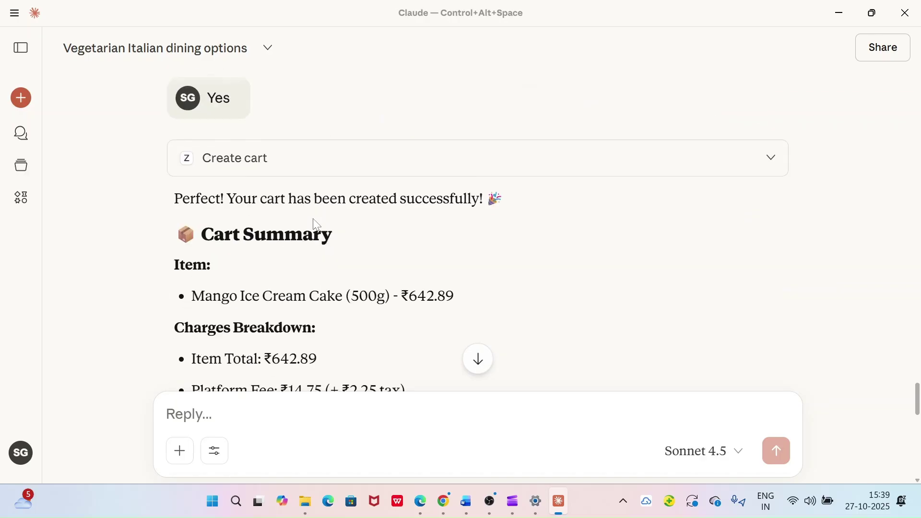
pyautogui.scroll(-6, 315, 225)
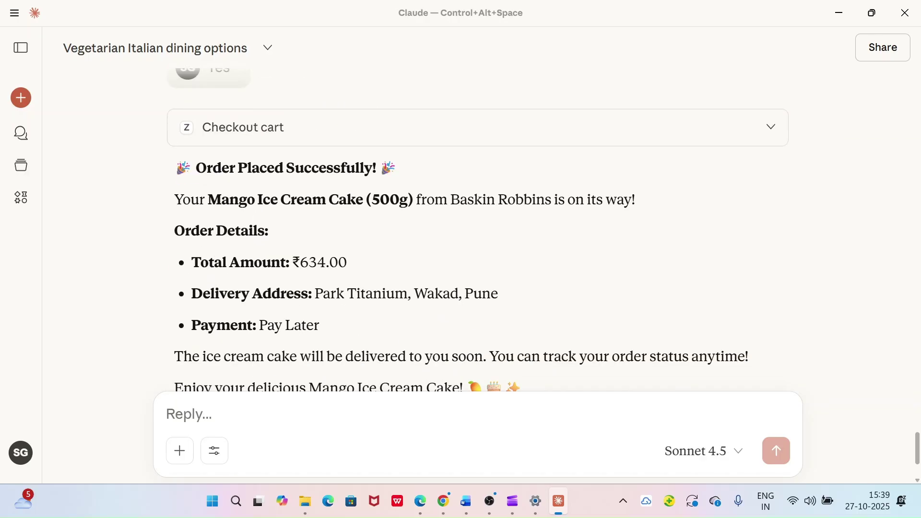
pyautogui.scroll(-3, 390, 259)
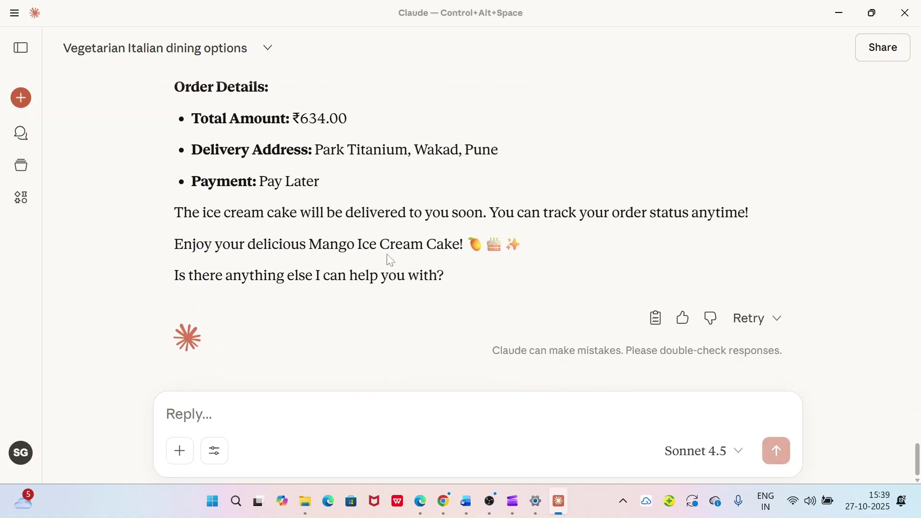